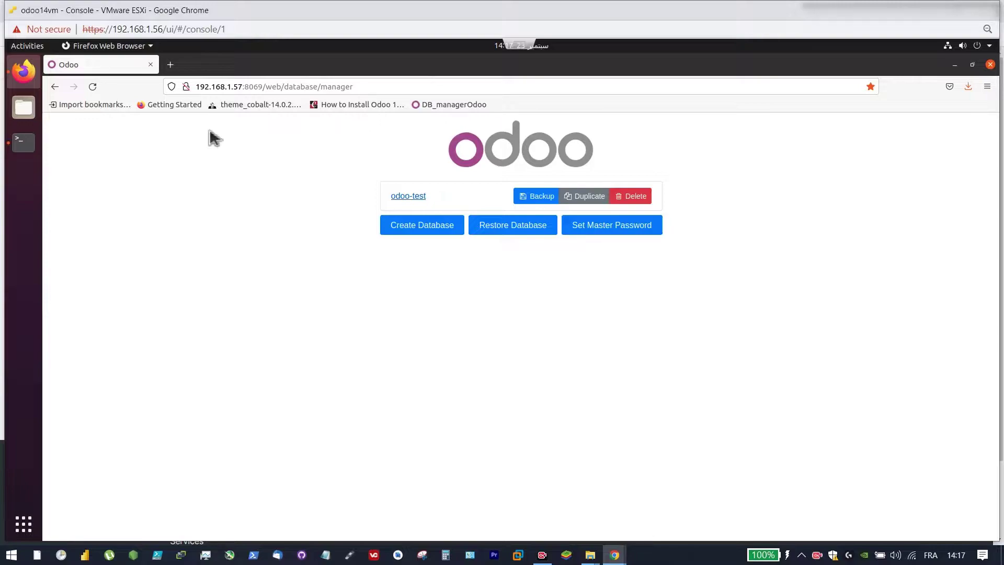
Step: Check the server address in the browser and the python3 odoo-bin start command in the terminal
mouse_move(264, 88)
left_mouse_down()
mouse_move(193, 89)
mouse_move(171, 64)
left_mouse_up()
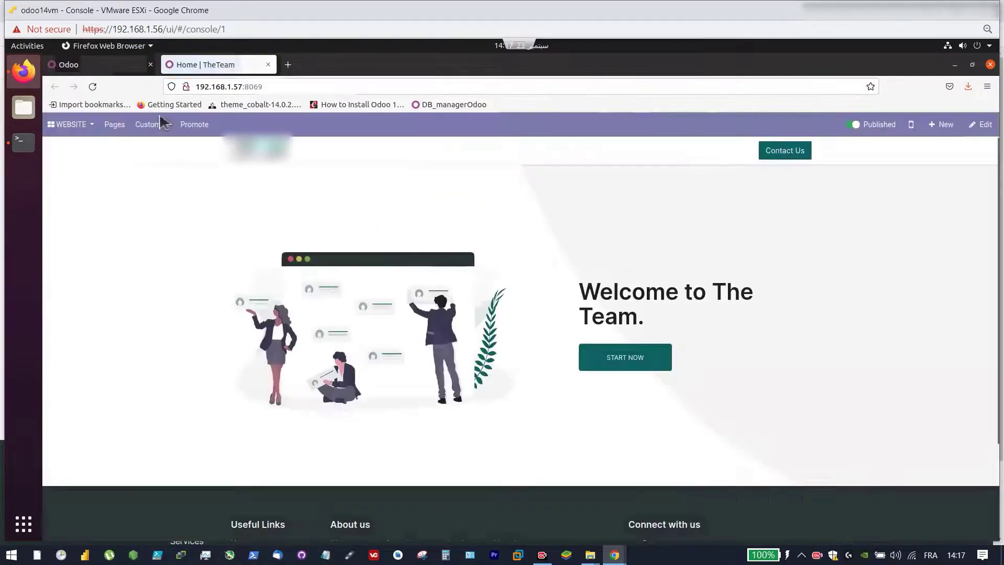
left_click(111, 66)
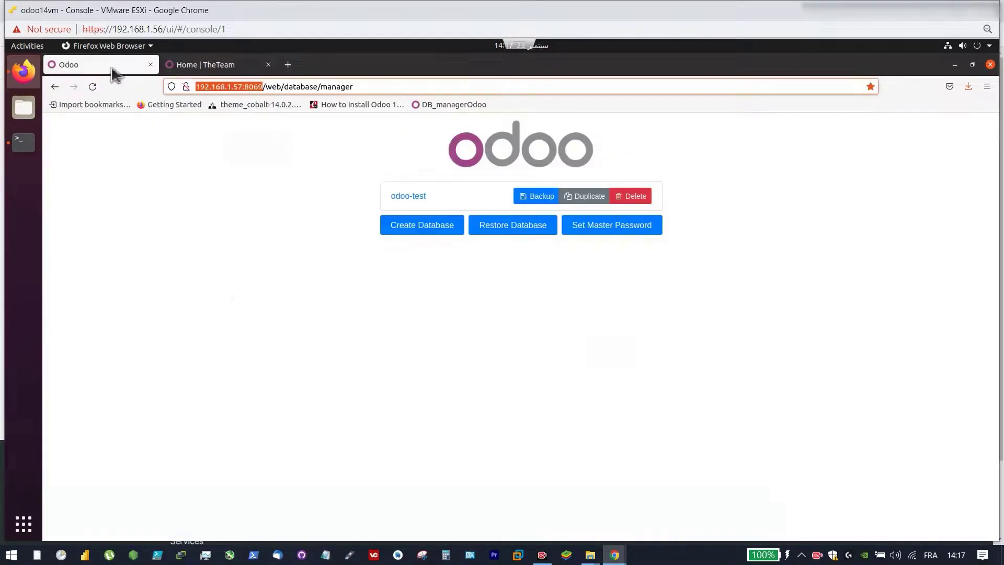
left_click(24, 140)
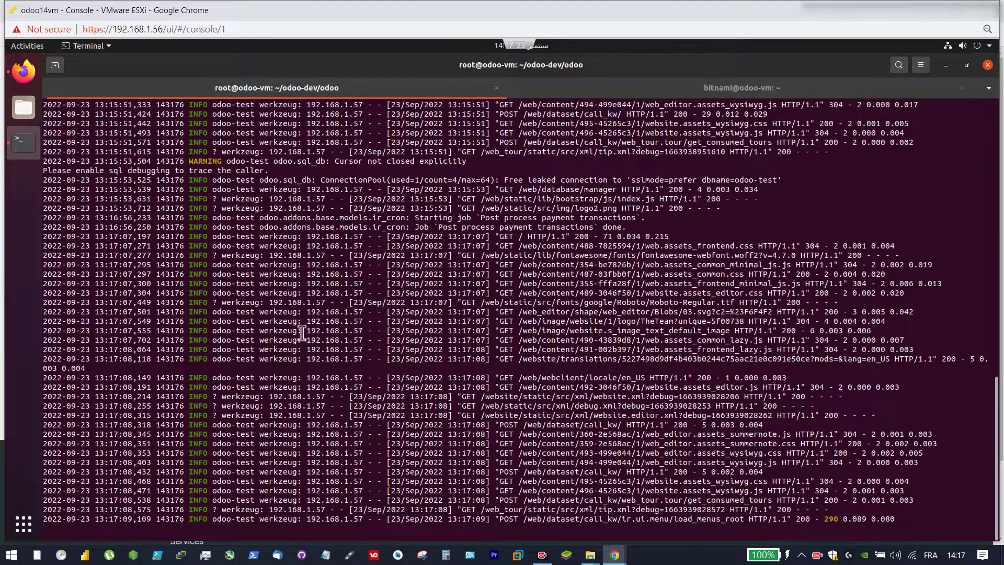
scroll(302, 334, "up", 5)
scroll(322, 352, "up", 5)
scroll(308, 351, "up", 5)
scroll(308, 352, "up", 2)
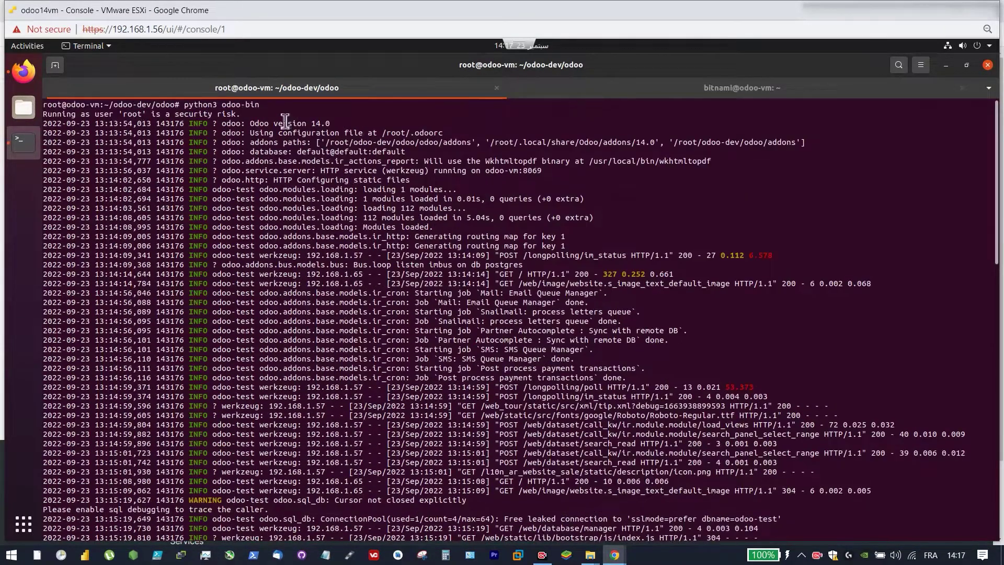
left_click_drag(260, 104, 185, 104)
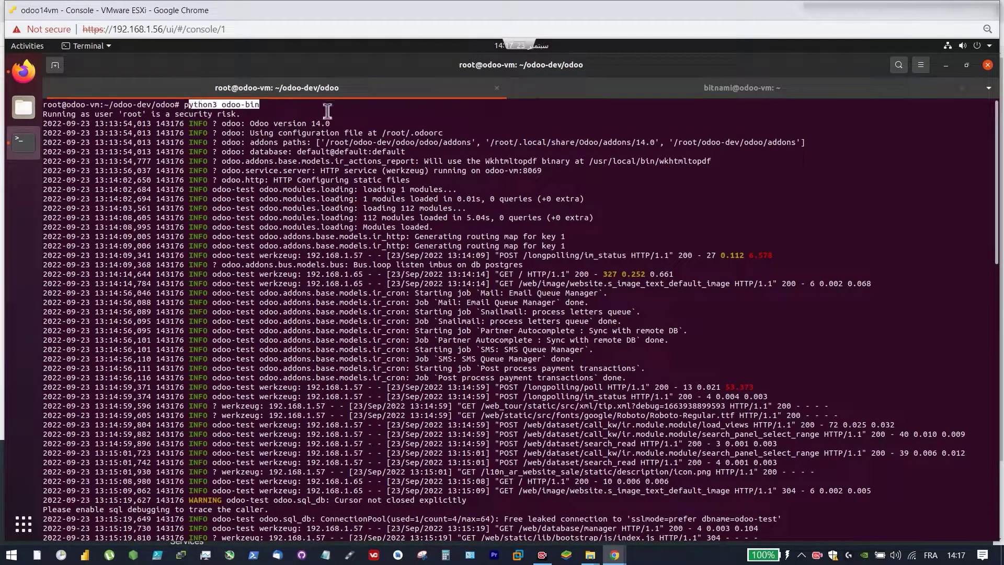
scroll(372, 381, "down", 20)
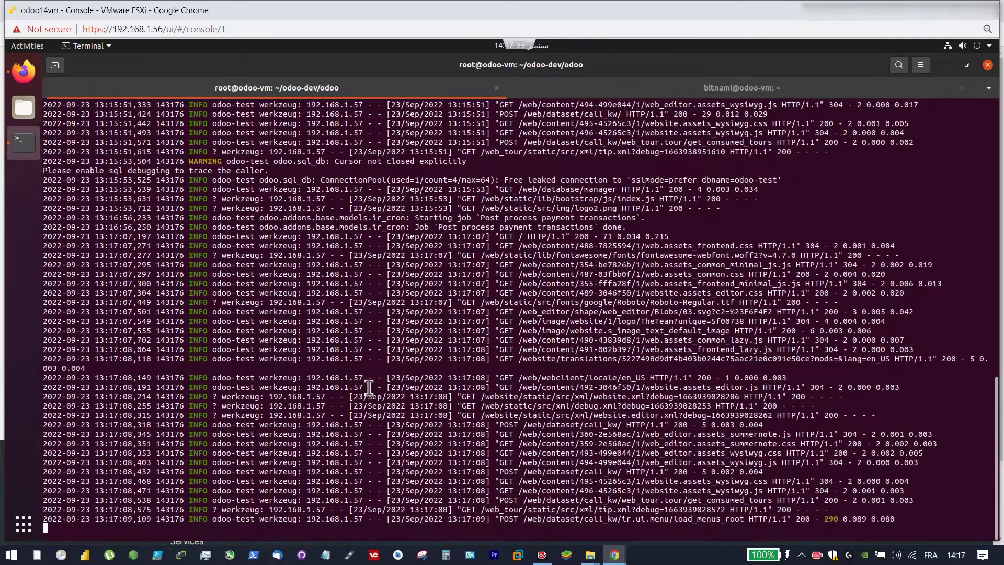
left_click(24, 71)
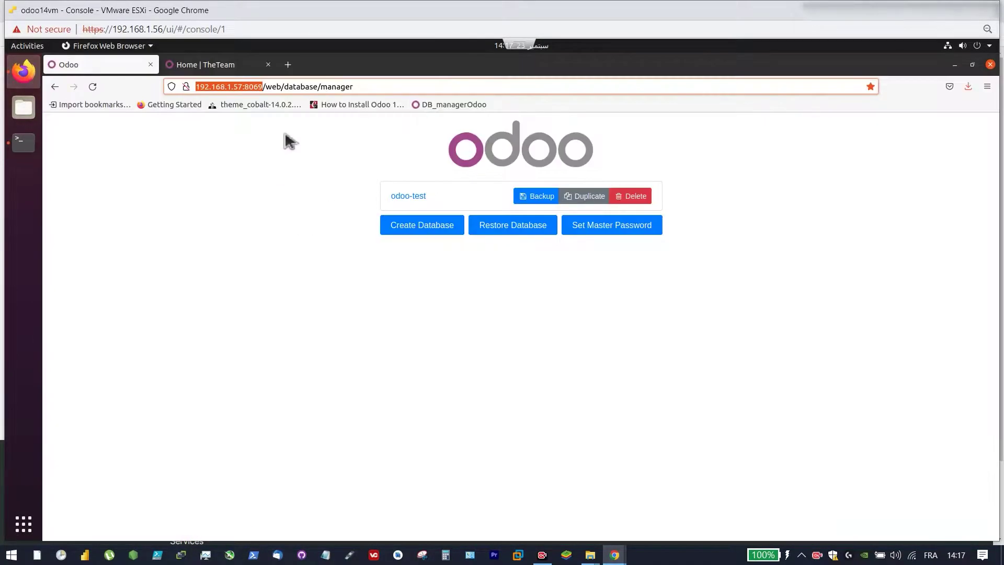
Step: Enter a new master password over the revealed current one and submit, getting an Access Denied error
left_click(594, 228)
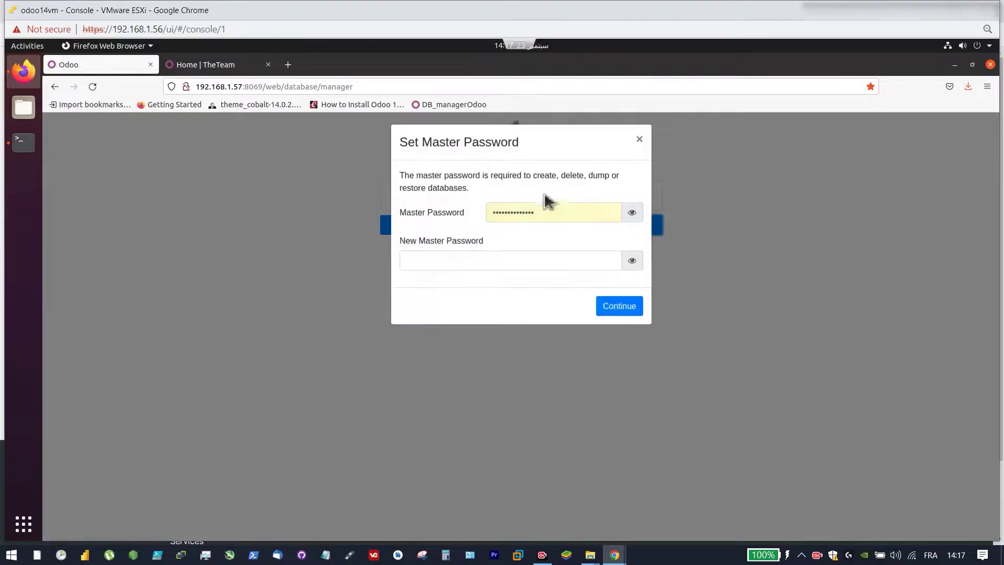
left_click(632, 216)
left_click(498, 270)
left_click(502, 270)
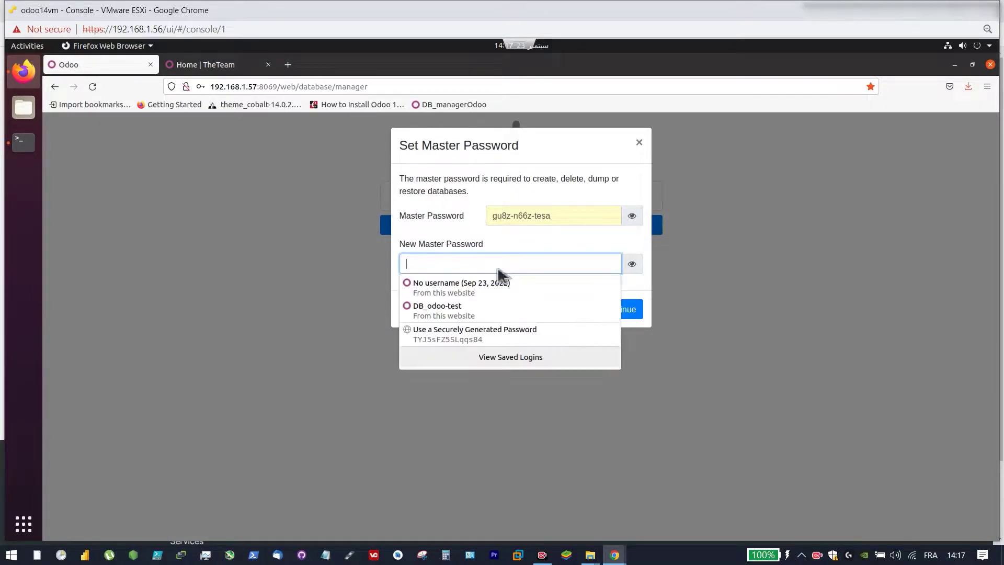
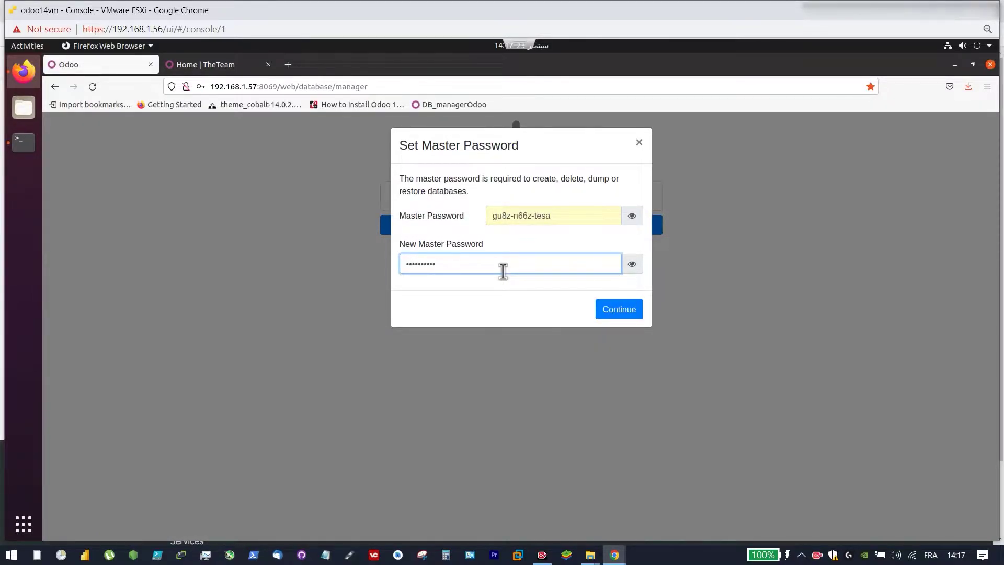
left_click(628, 307)
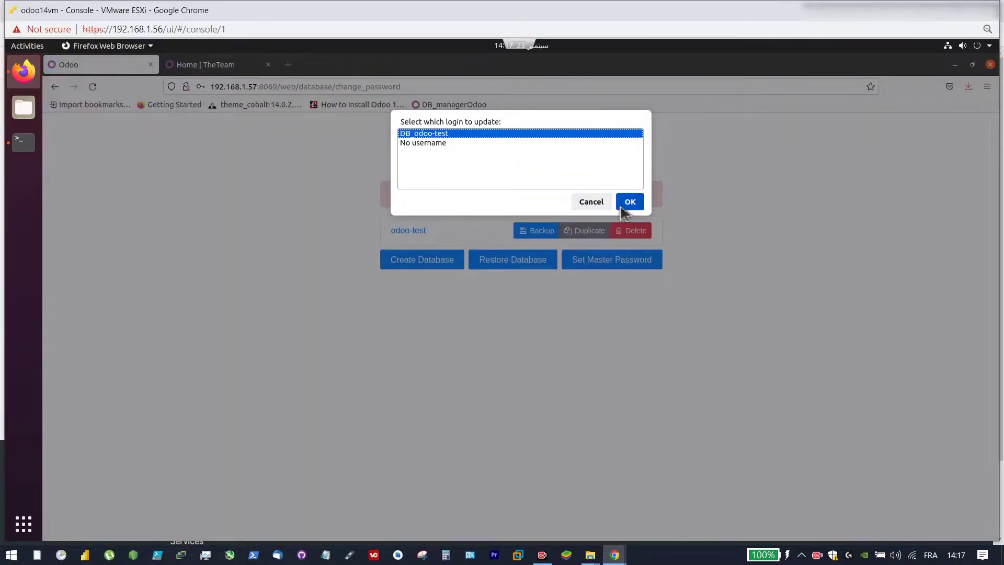
left_click(629, 202)
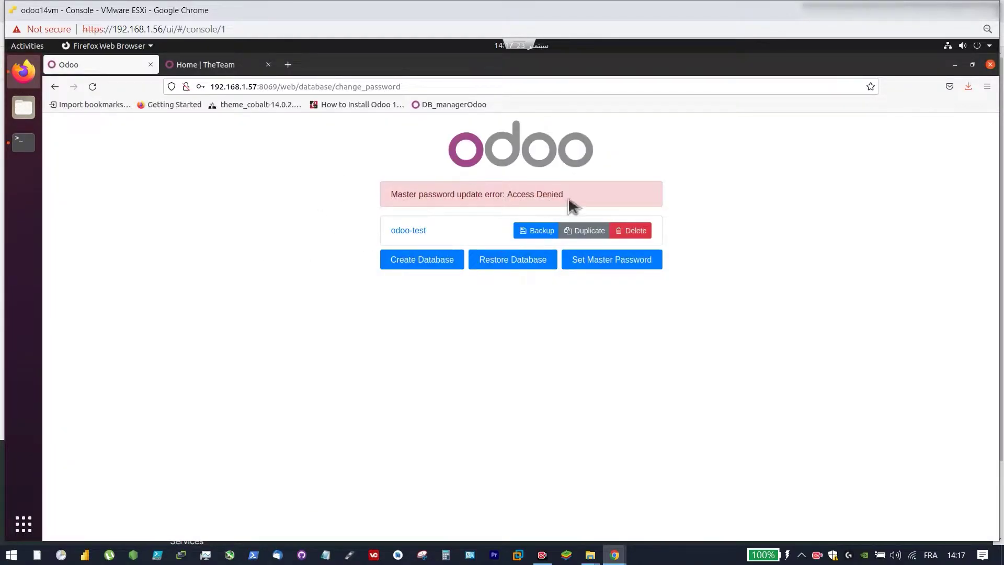
left_click_drag(568, 206, 368, 205)
left_click(369, 206)
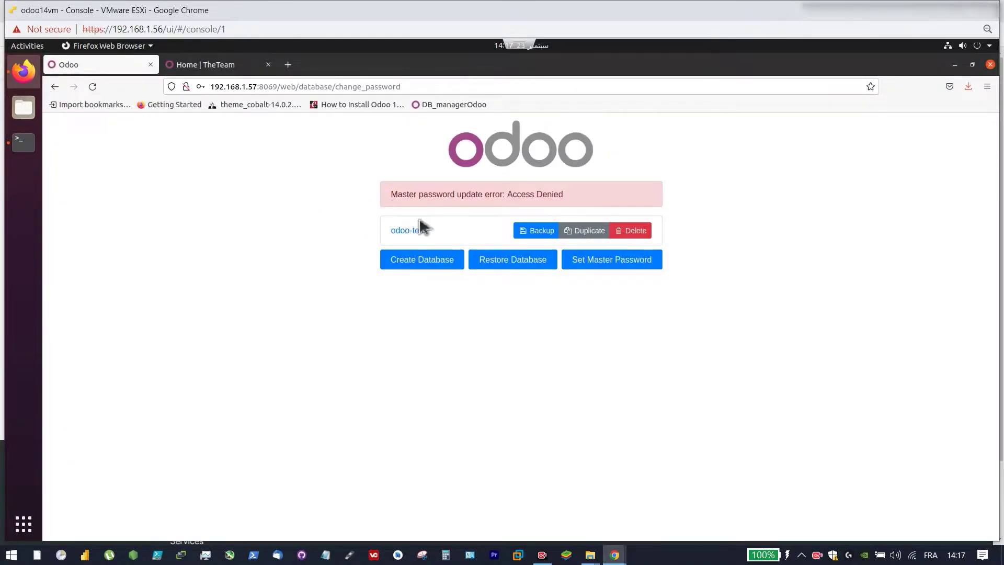
Step: Become root in the bitnami terminal tab and list the files in the odoo-dev/odoo source folder
left_click(22, 150)
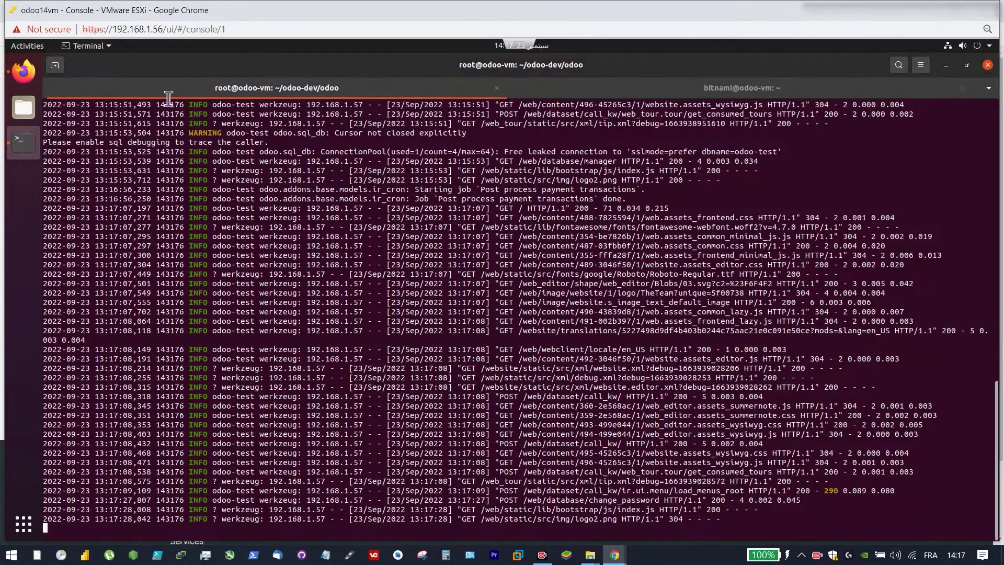
left_click(591, 95)
type("s")
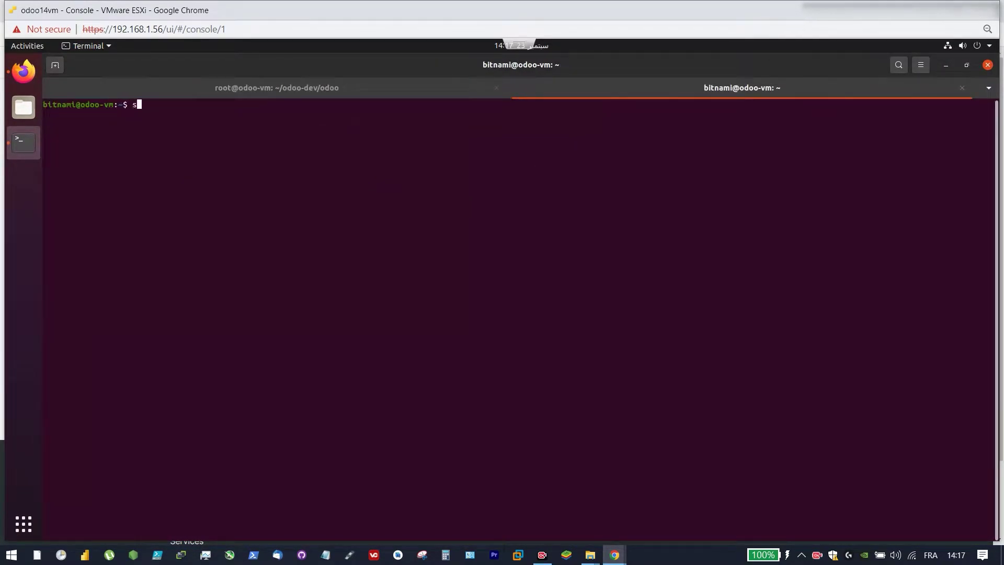
type("udo -s")
key("Return")
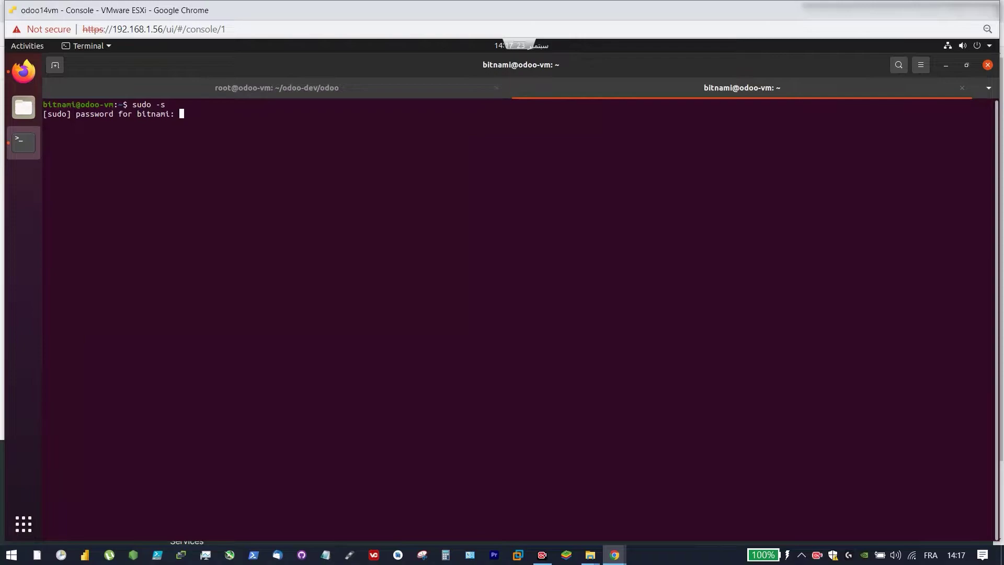
key("Return")
type("c")
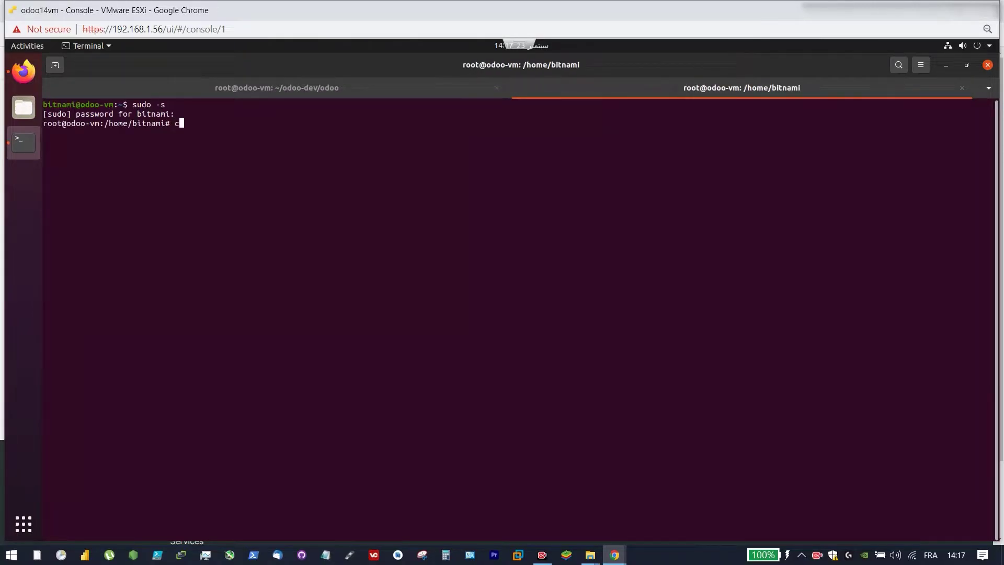
type("d ")
type("/odood")
type("-de")
type("odoo")
key("Return")
type("clear ls")
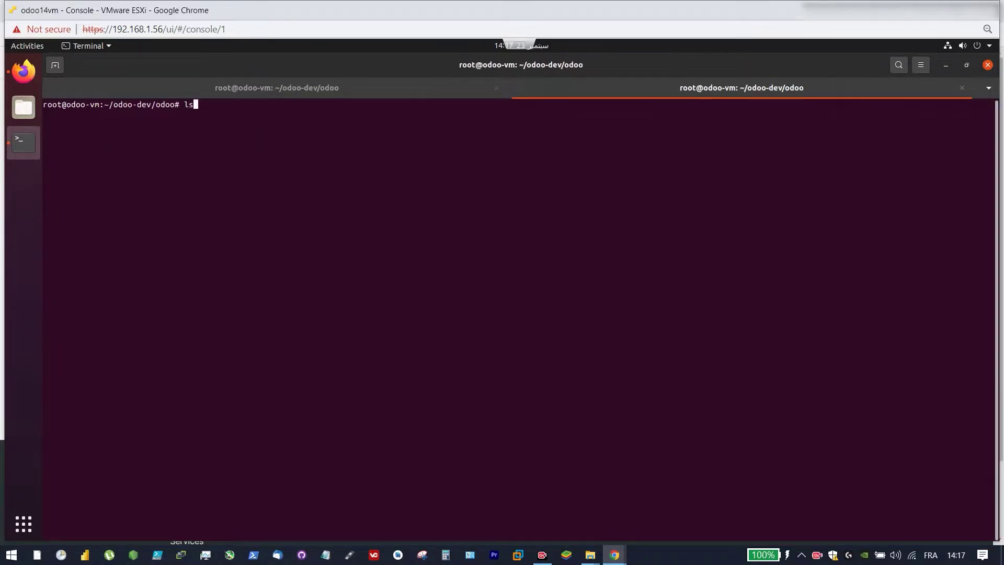
type(" -als")
key("Return")
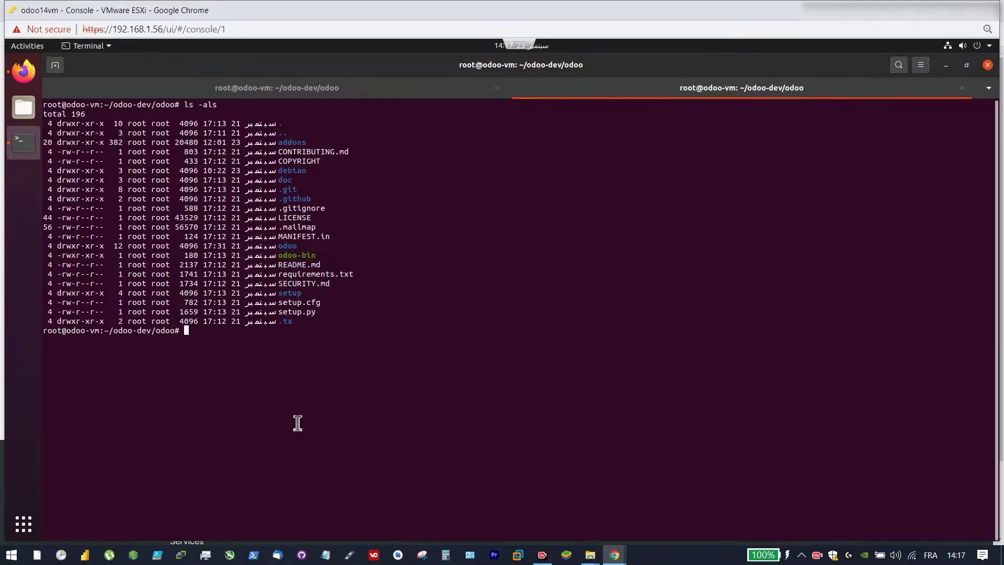
type("vi")
type("gedit ~/.o")
type("door")
type("c")
Step: Open ~/.odoorc in gedit from the root prompt
key("Return")
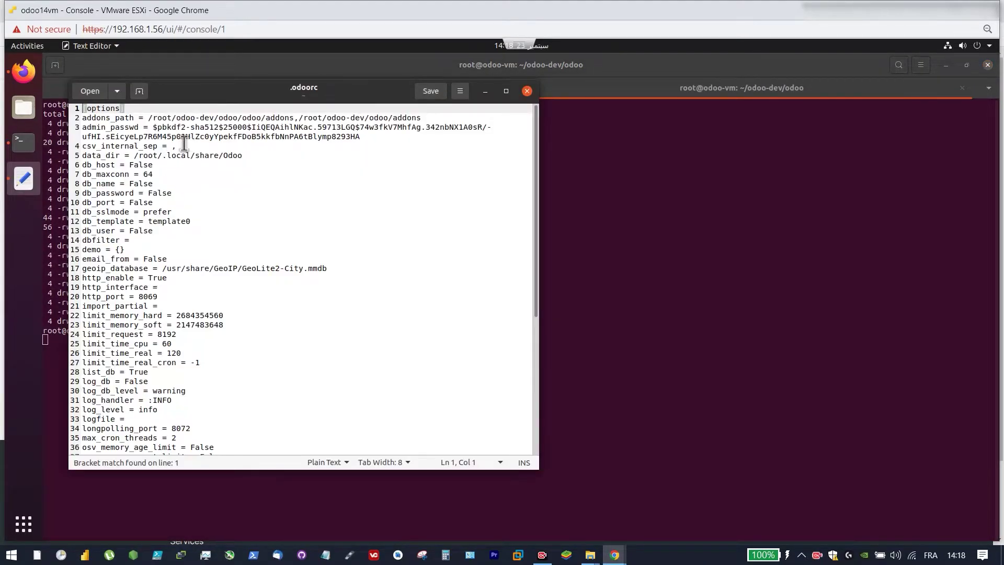
Step: Delete the hashed admin_passwd line from .odoorc and save the file with Ctrl+S
left_click_drag(361, 136, 85, 130)
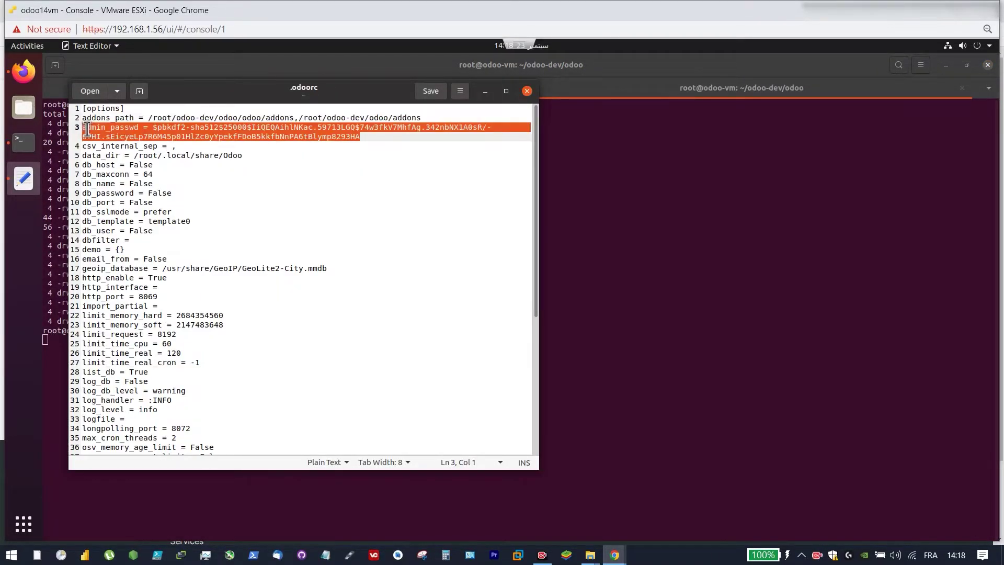
left_click(345, 240)
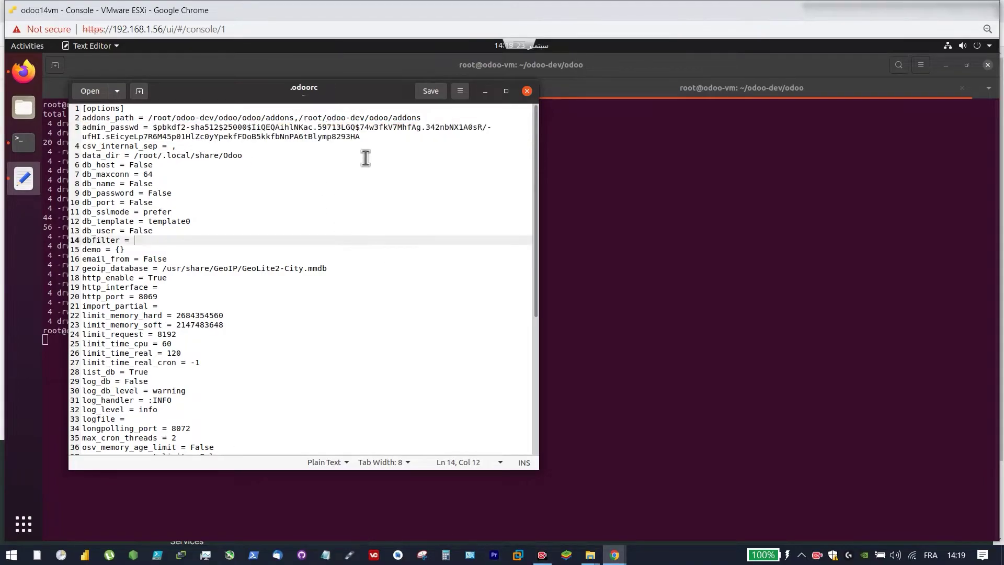
left_click_drag(361, 136, 60, 134)
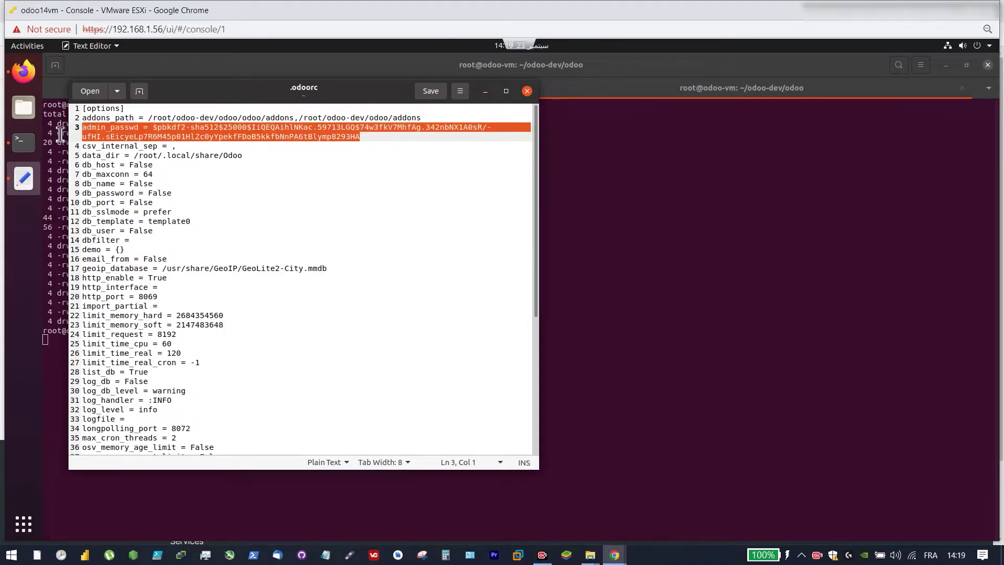
key("Delete")
key("ctrl+s")
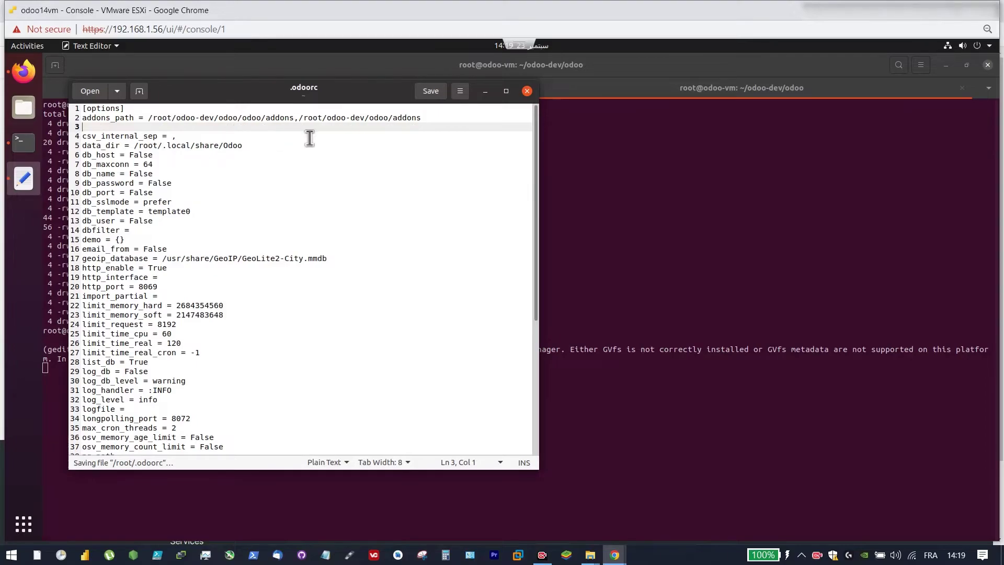
Step: Close gedit, exit the root shell and close the extra terminal tab
left_click(527, 92)
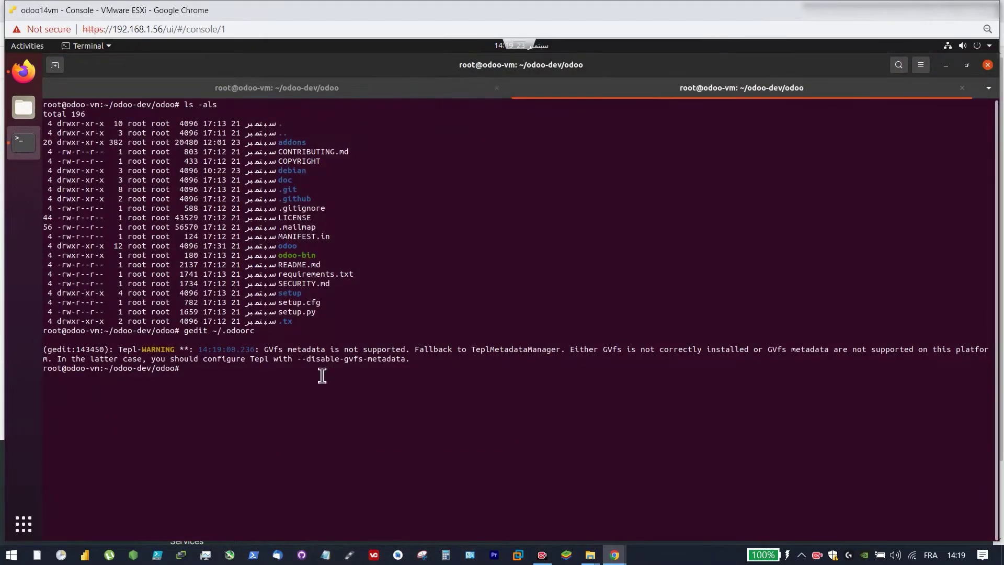
type("exit")
key("Return")
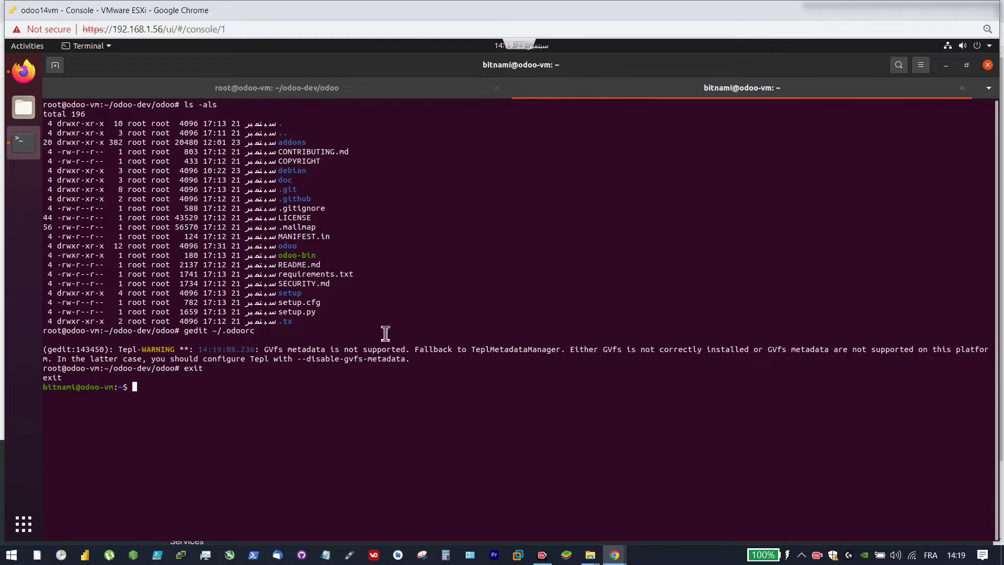
left_click(962, 88)
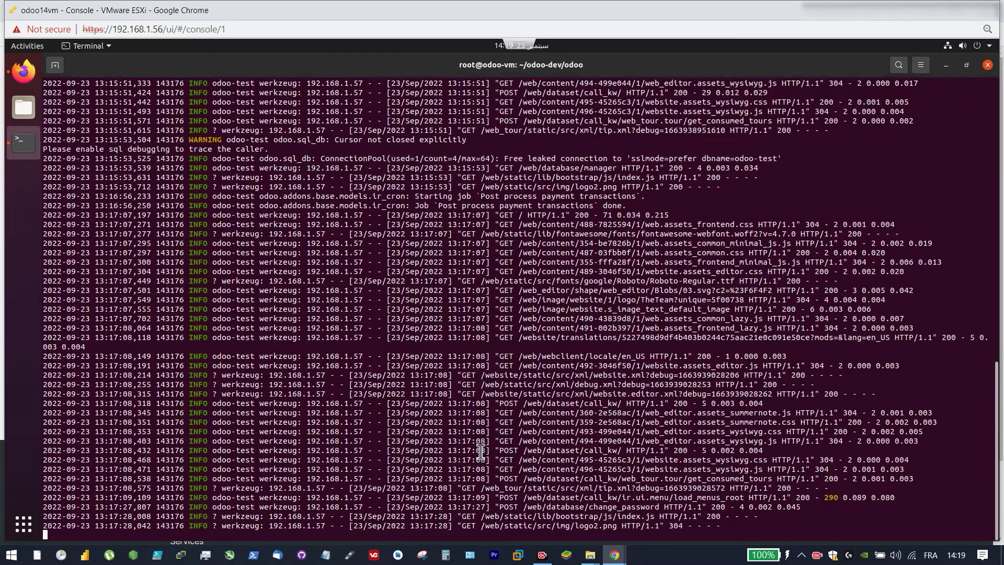
Step: Stop the Odoo server with Ctrl+C, clear the screen and restart it with python3 odoo-bin
key("ctrl+c")
type("clear")
key("Return")
type("python3 odoo-bin")
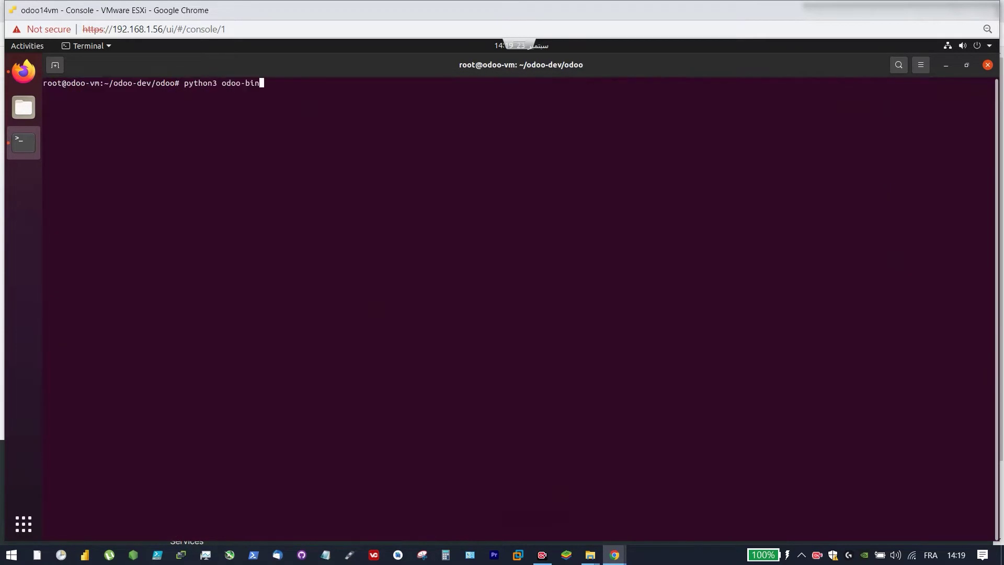
key("Return")
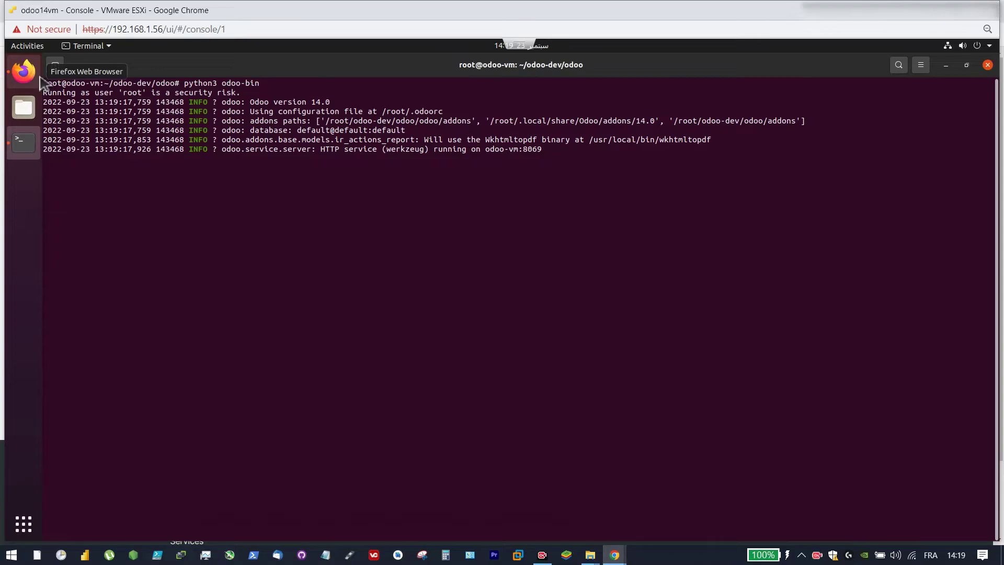
Step: Reload the Odoo database manager page in Firefox, now showing the unprotected master password warning
left_click(40, 78)
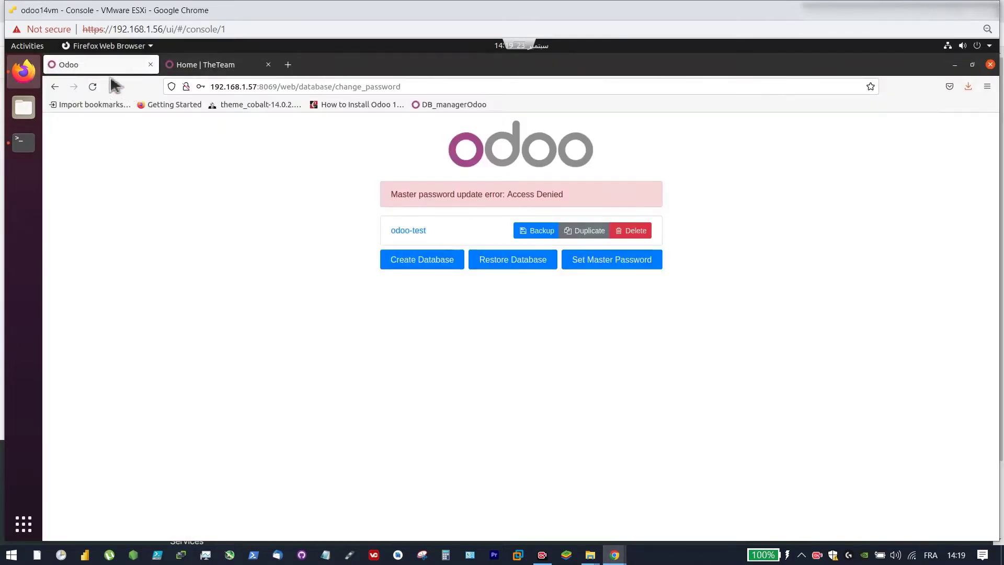
left_click(23, 143)
left_click(23, 70)
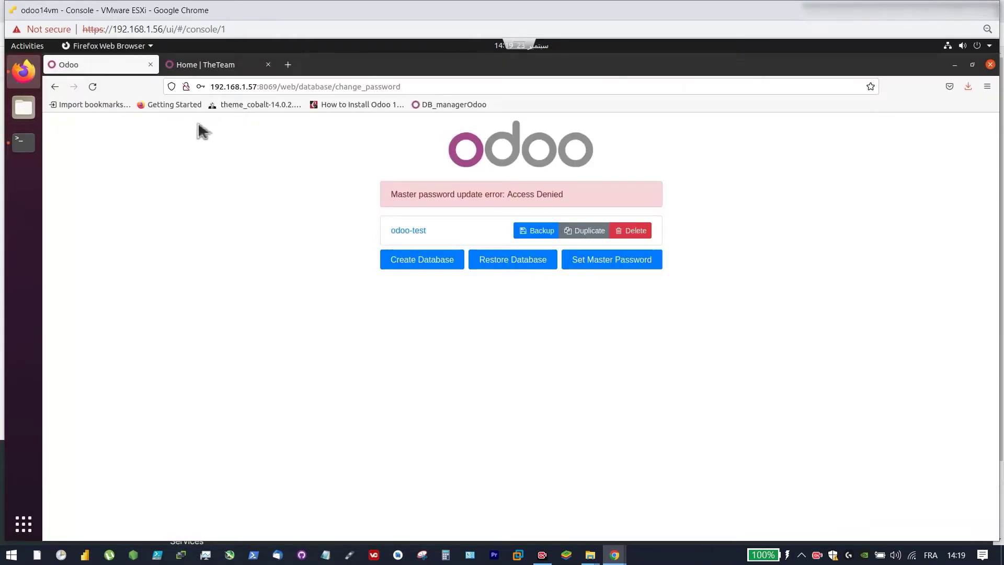
left_click(226, 66)
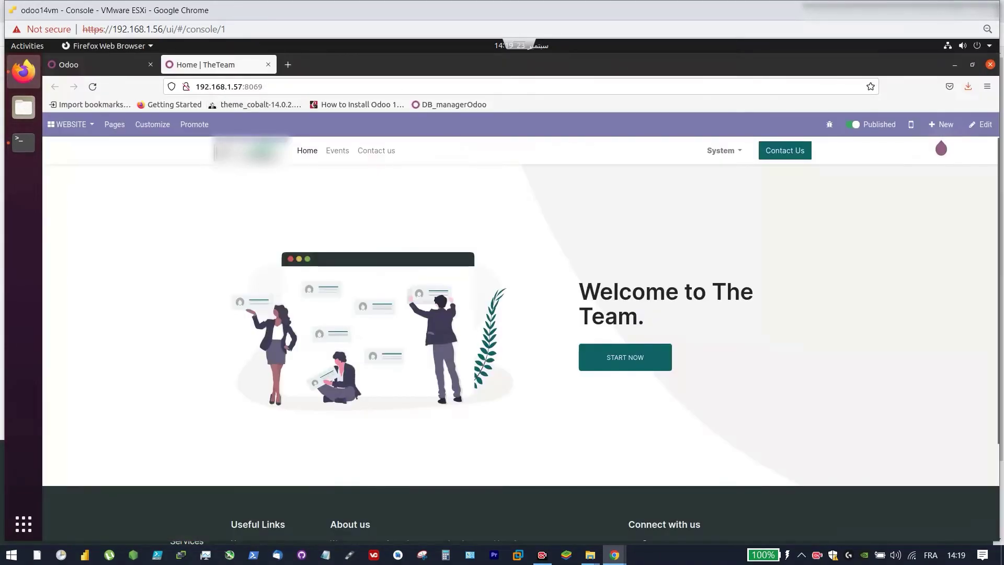
left_click(129, 69)
left_click(437, 104)
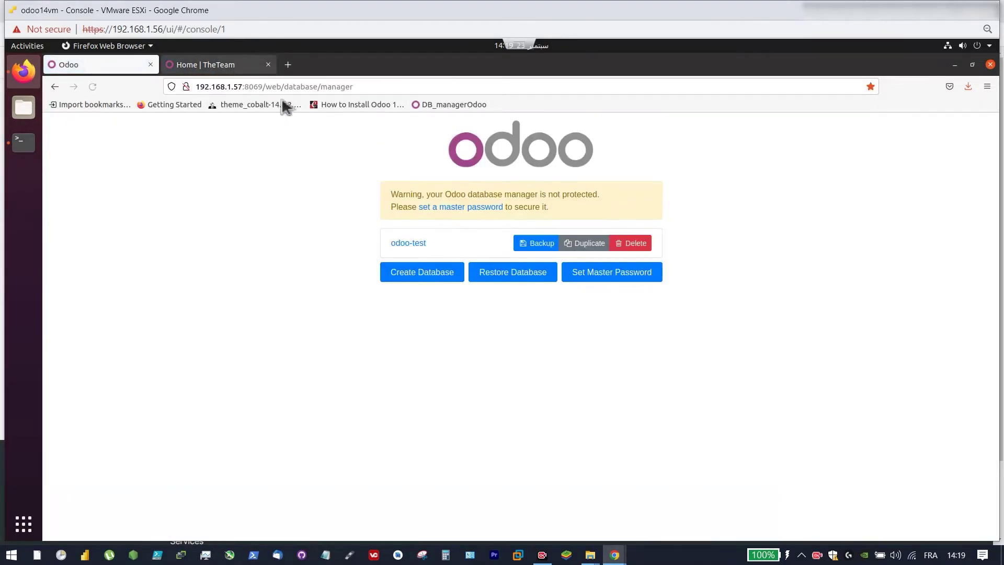
left_click_drag(385, 180, 589, 202)
left_click(558, 210)
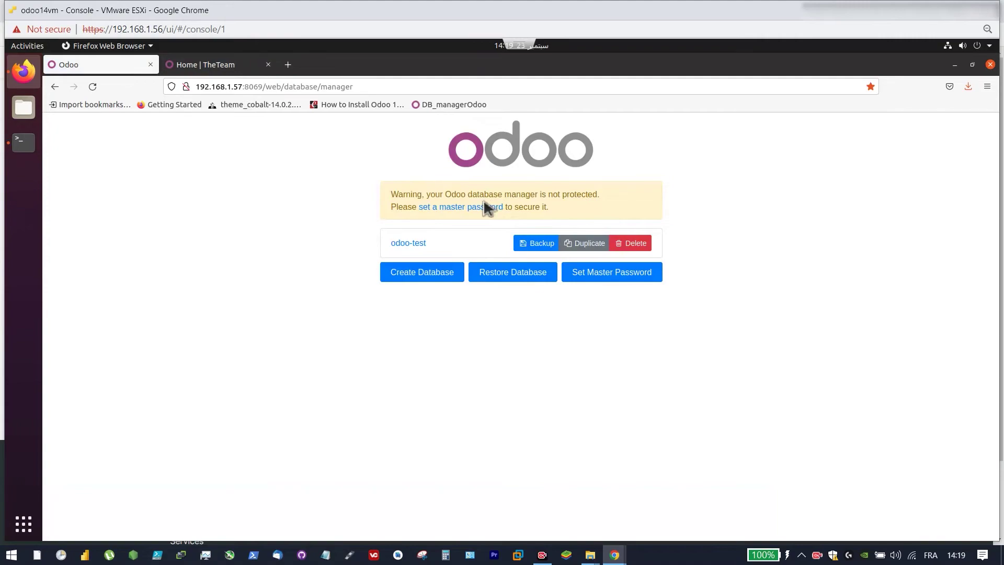
Step: Set a new master password via the warning's form, confirm it, then return to the TheTeam home tab
left_click(487, 208)
left_click(481, 233)
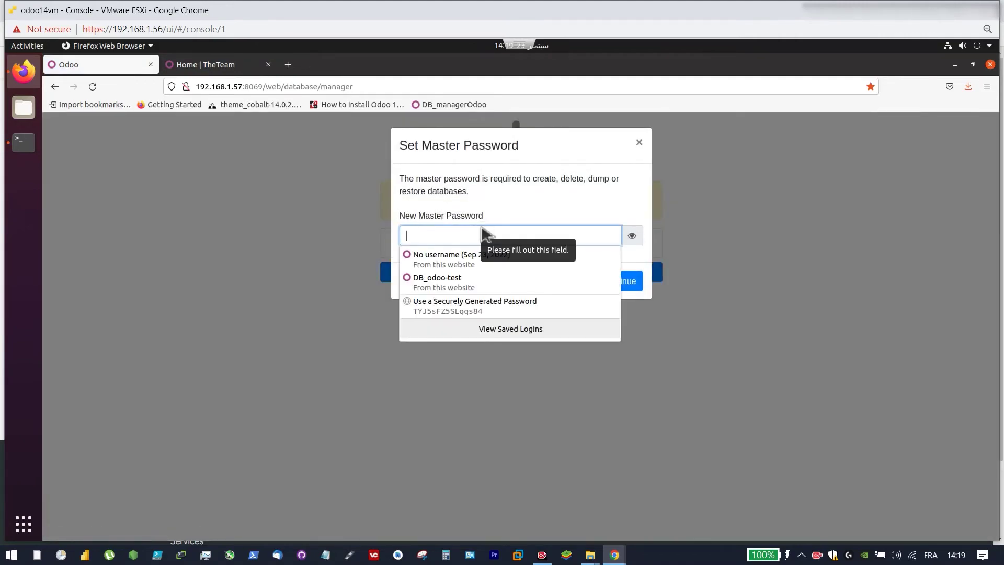
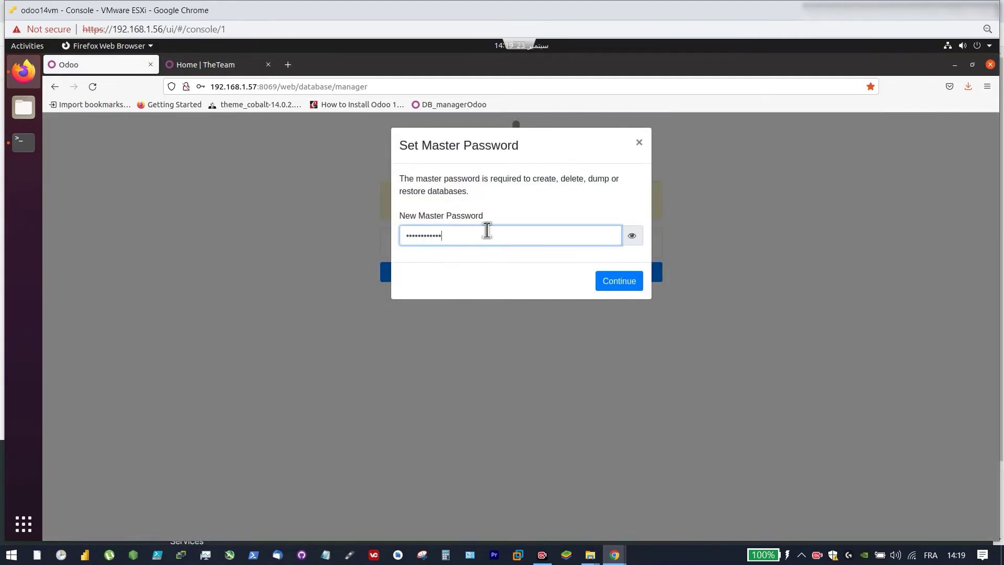
left_click(631, 236)
left_click(628, 281)
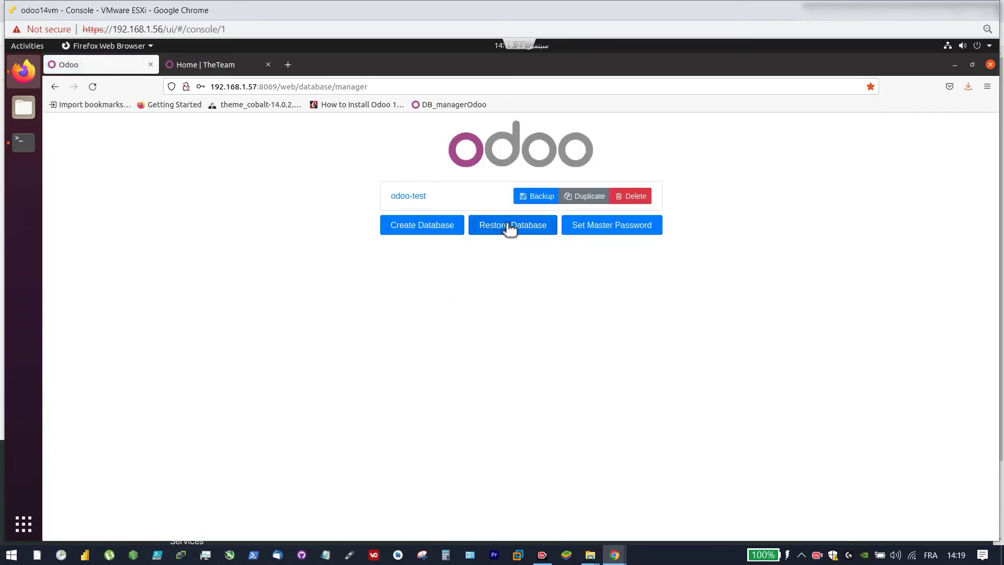
left_click(206, 66)
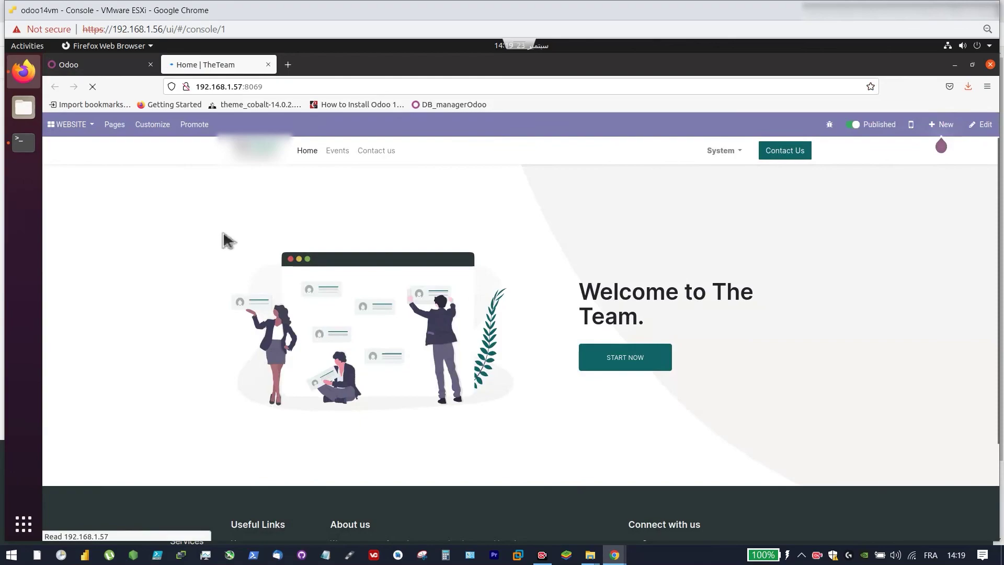